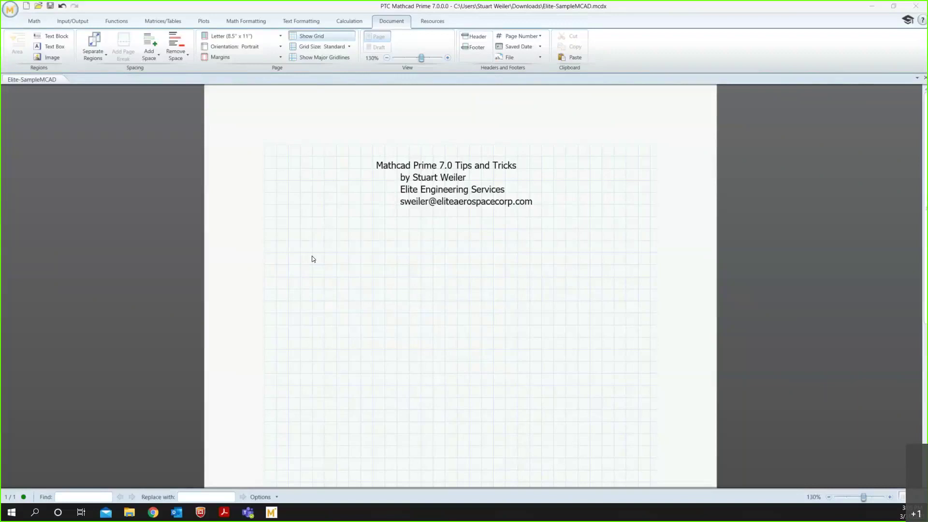
- Activate the Mathcad window showing the Elite-SampleMCAD worksheet
click(369, 315)
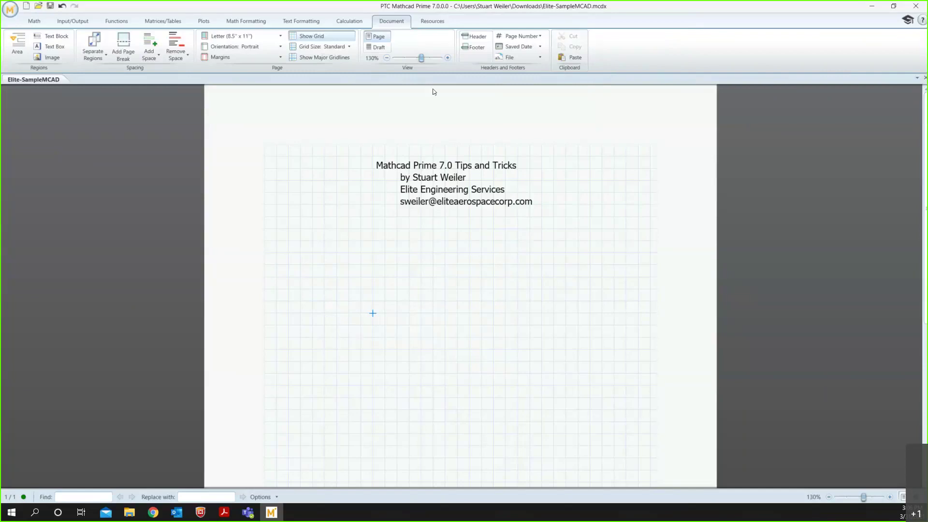
- Select the four title lines together and drag them slightly up and to the right
click(409, 265)
key(ctrl+a)
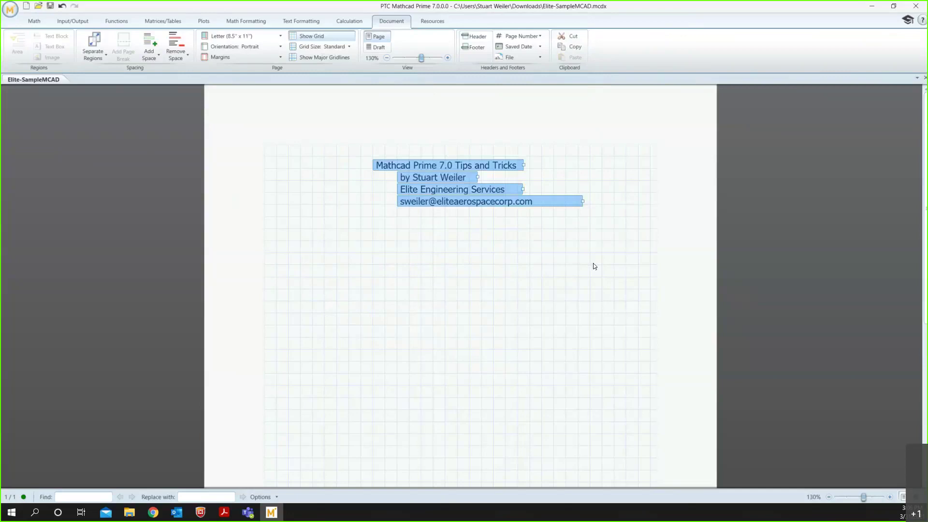
click(433, 277)
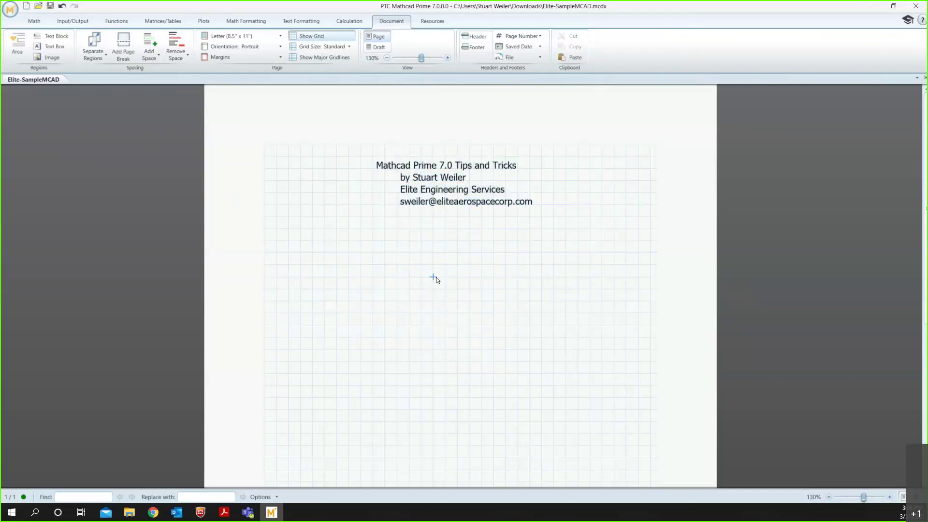
key(ctrl+a)
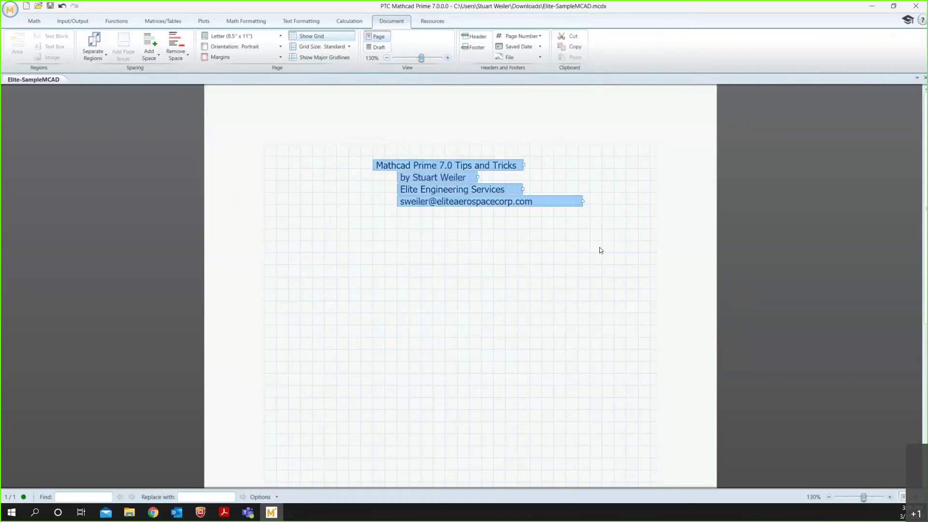
click(397, 271)
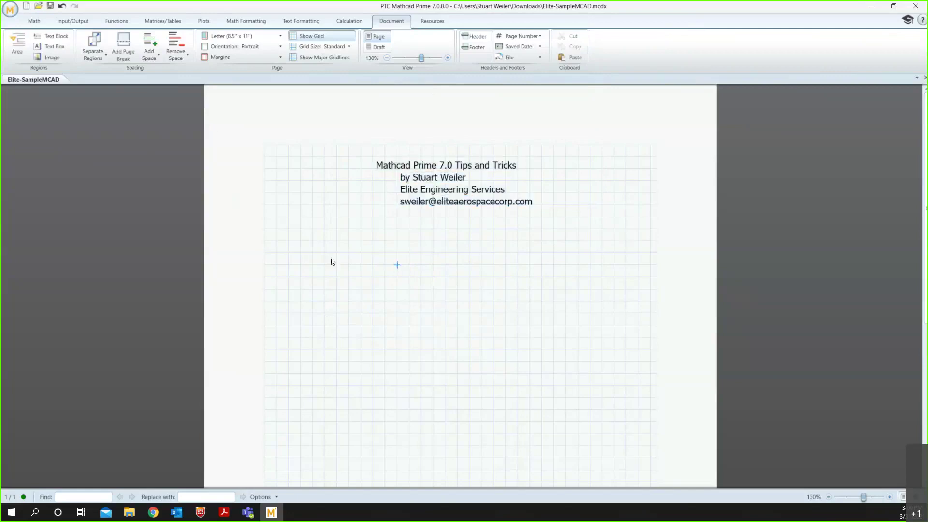
drag(288, 255, 645, 104)
click(446, 268)
drag(331, 259, 630, 123)
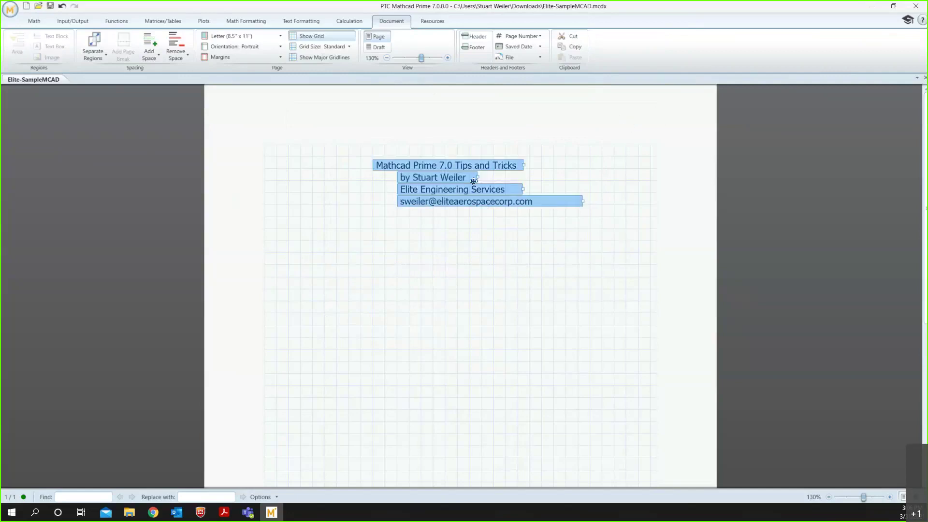
mouse_move(471, 182)
mouse_down()
mouse_move(402, 191)
mouse_move(483, 169)
mouse_up()
click(422, 288)
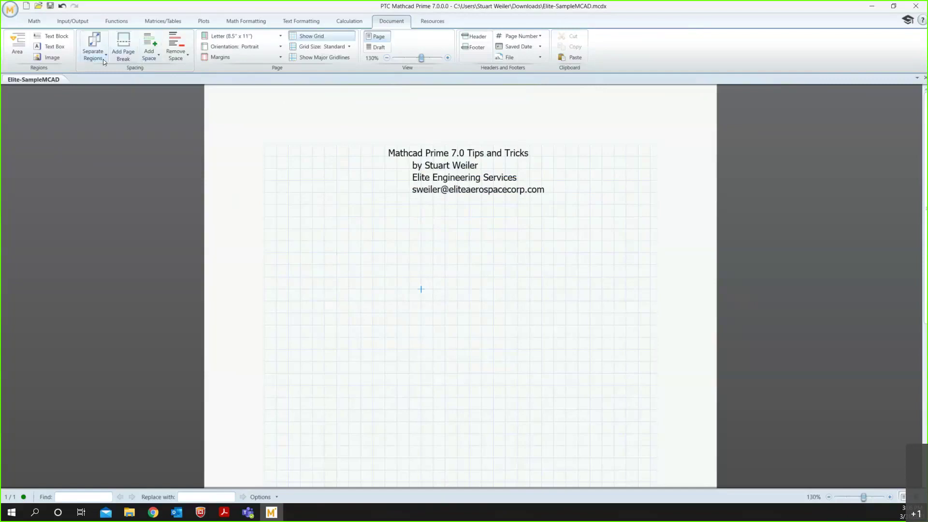
click(156, 59)
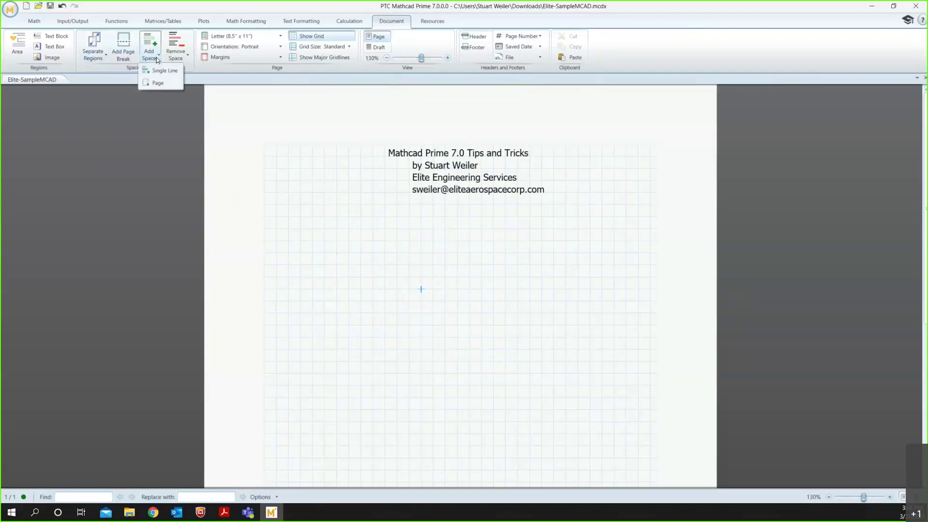
click(158, 84)
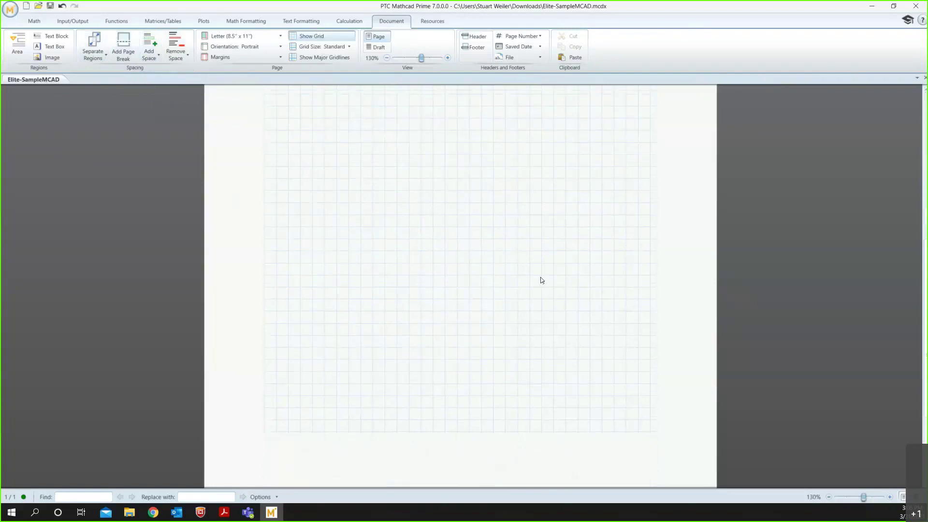
click(288, 410)
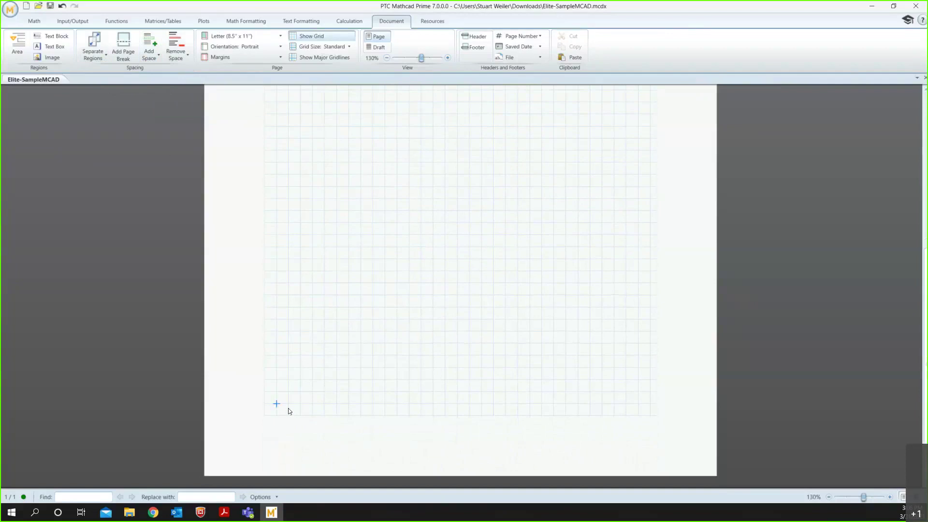
click(155, 60)
click(155, 84)
scroll(285, 418, down, 8)
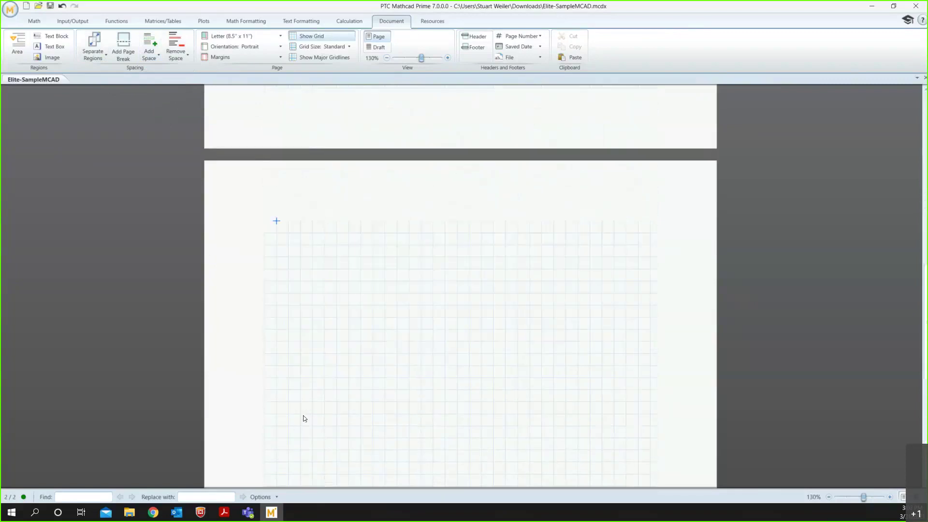
scroll(335, 399, up, 5)
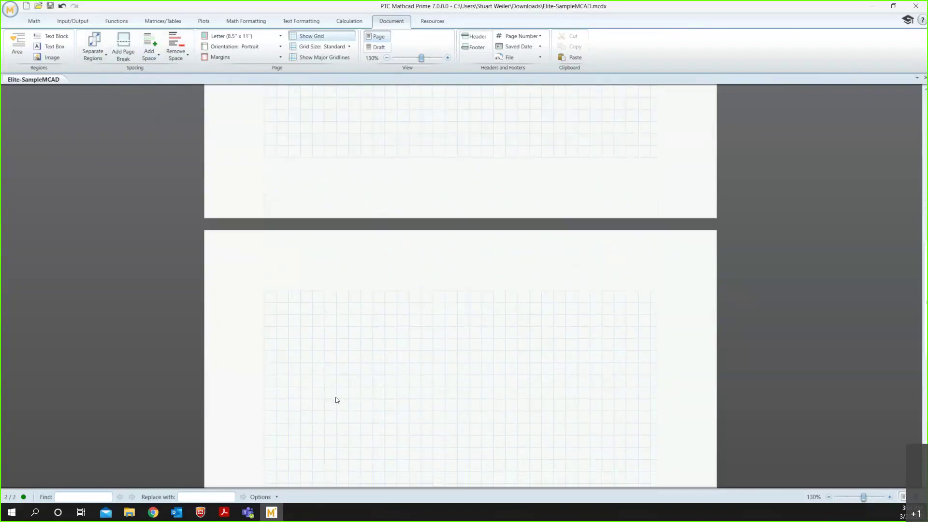
click(187, 56)
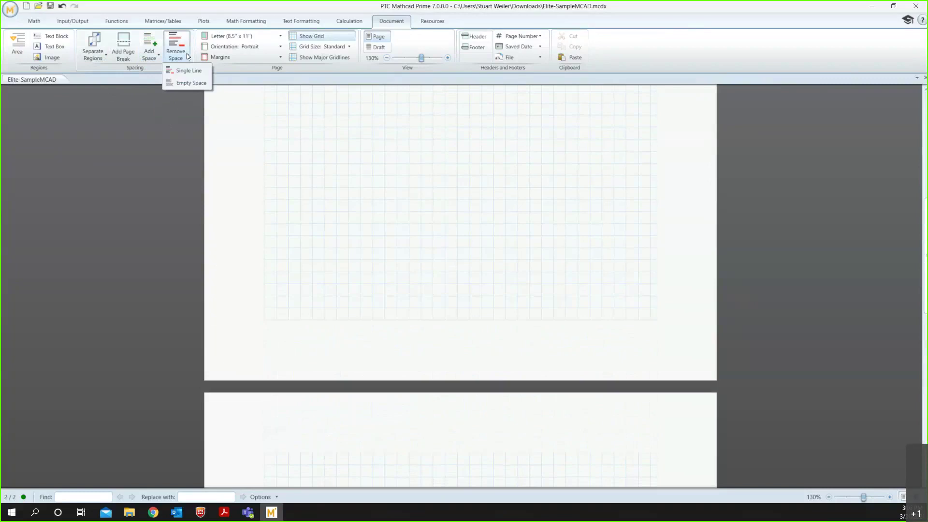
click(191, 83)
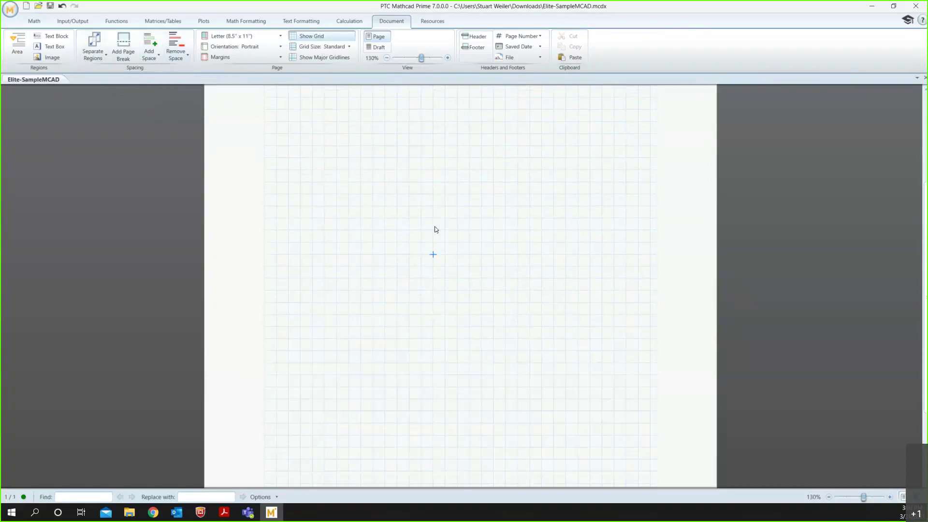
click(335, 198)
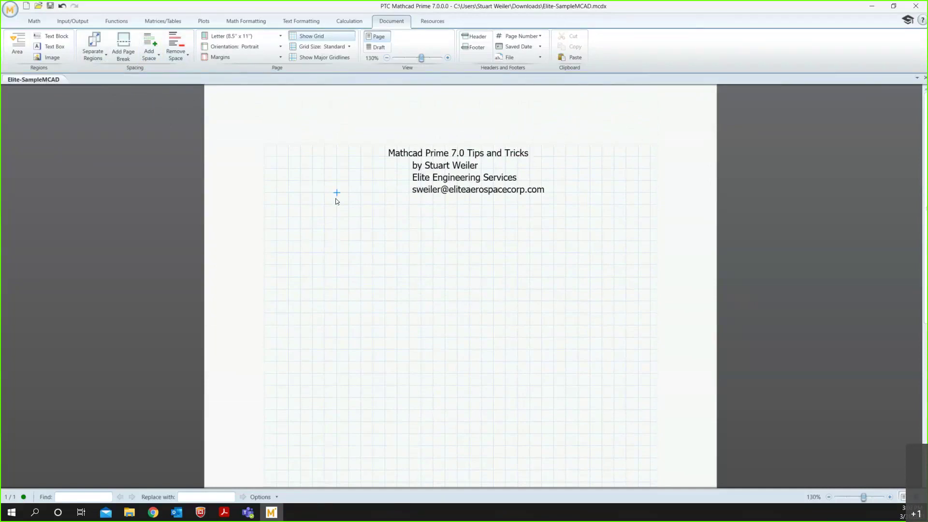
- Keep the page at Letter size in Portrait orientation, leaving the margins unchanged
click(281, 37)
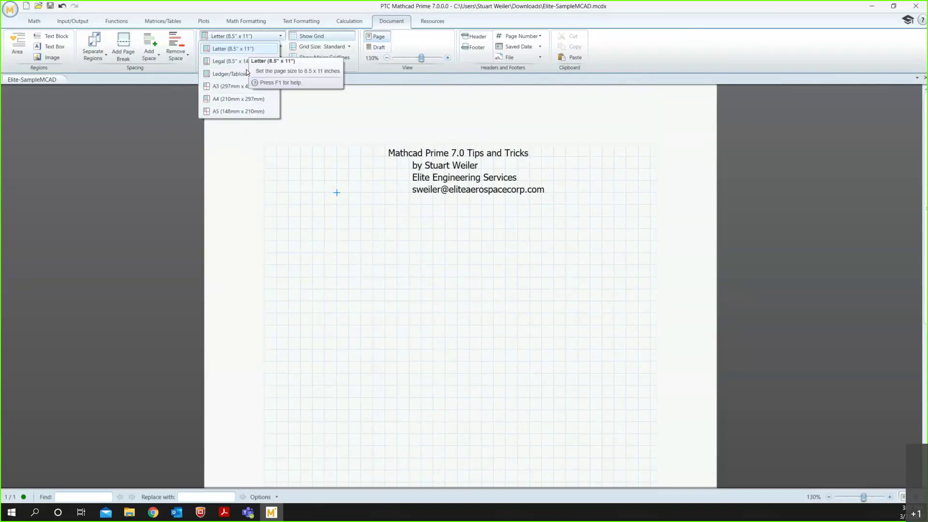
click(294, 111)
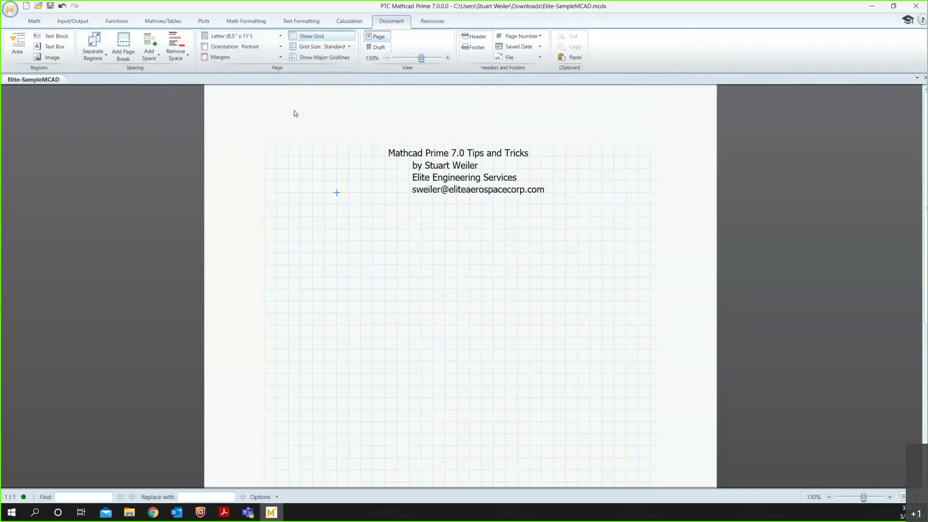
click(284, 47)
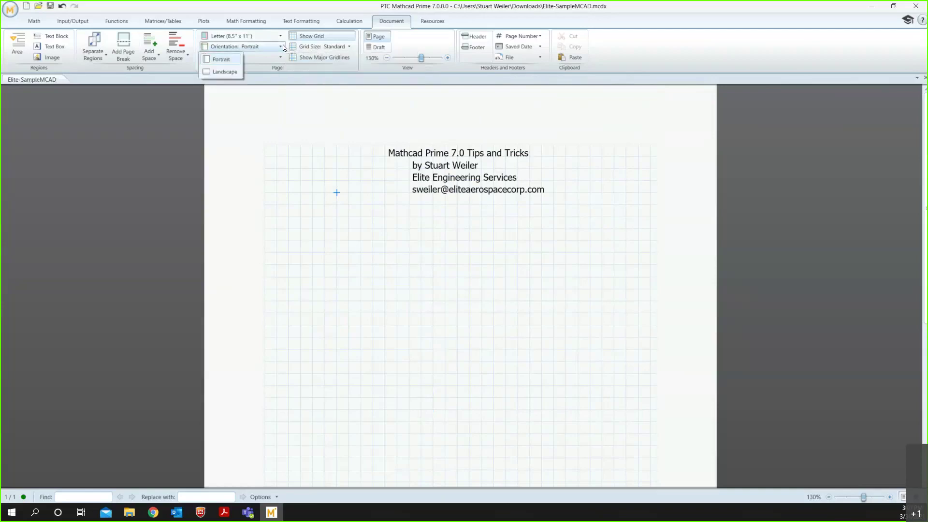
click(228, 74)
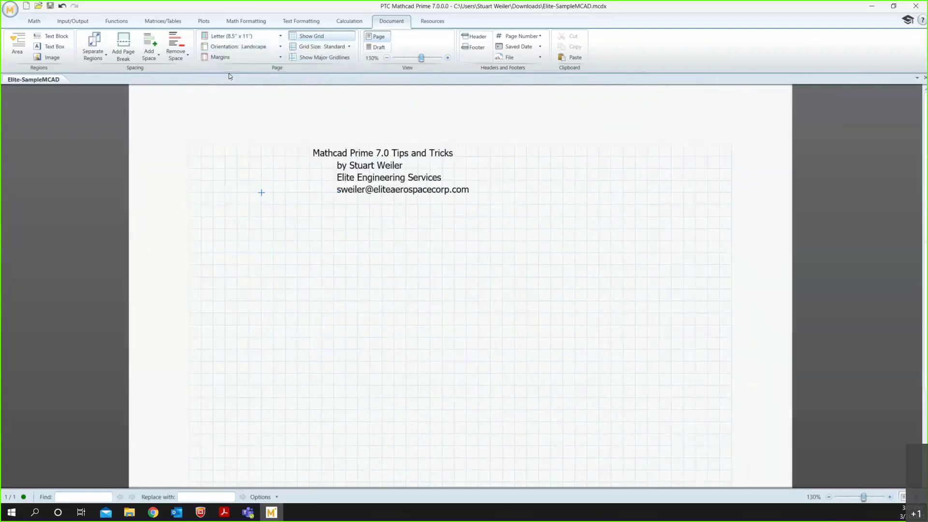
click(245, 47)
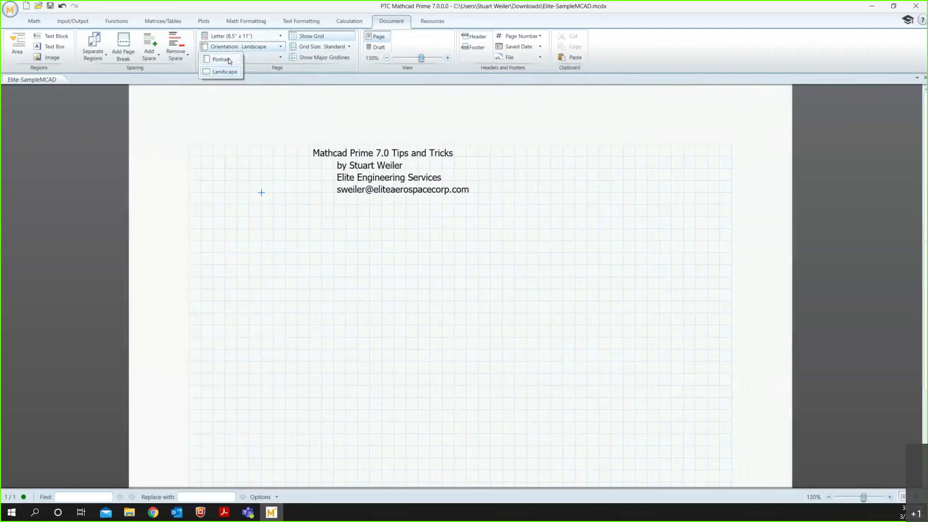
click(228, 59)
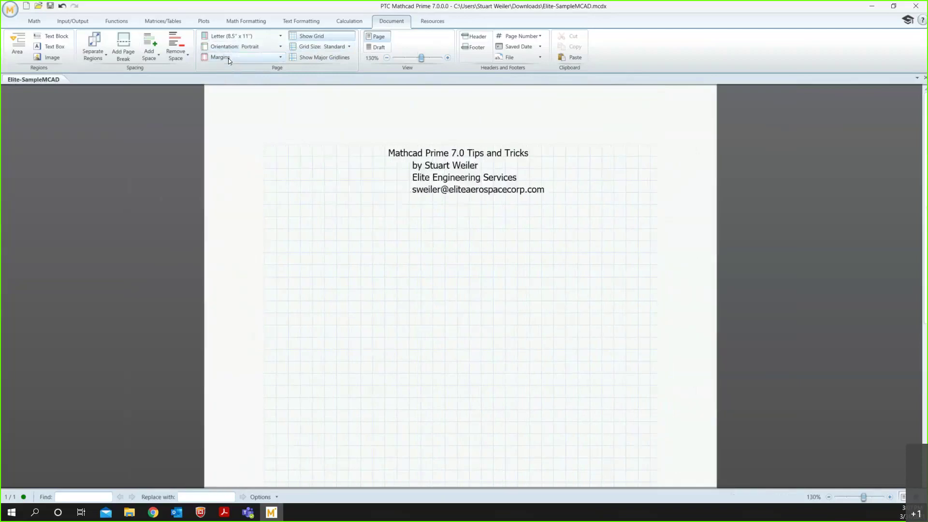
click(281, 57)
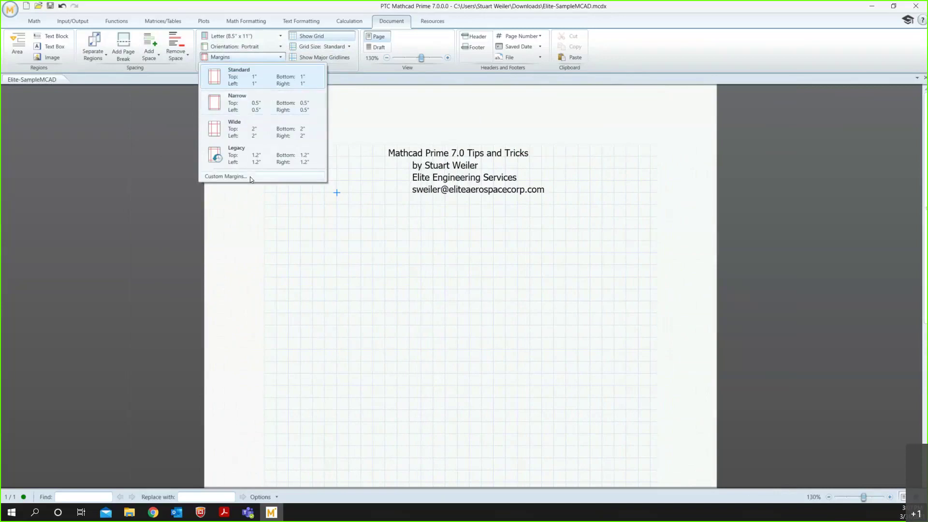
click(397, 254)
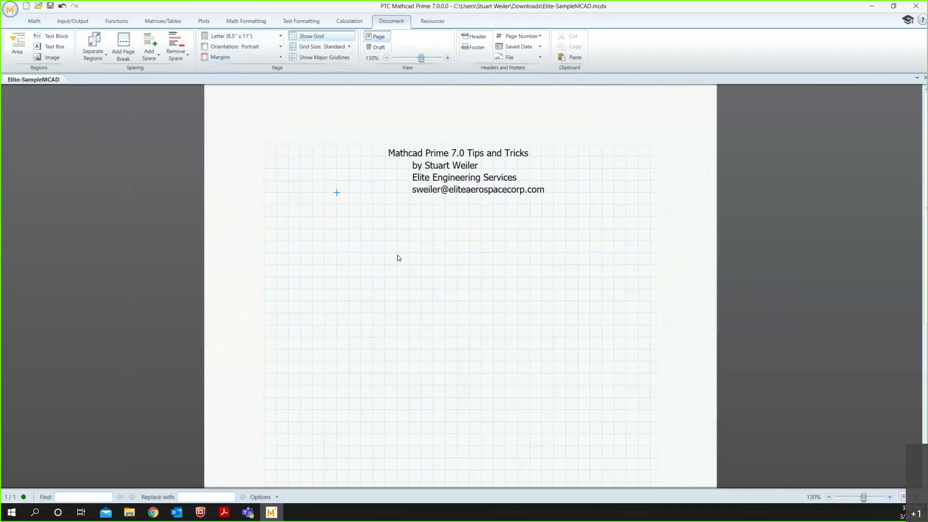
click(322, 37)
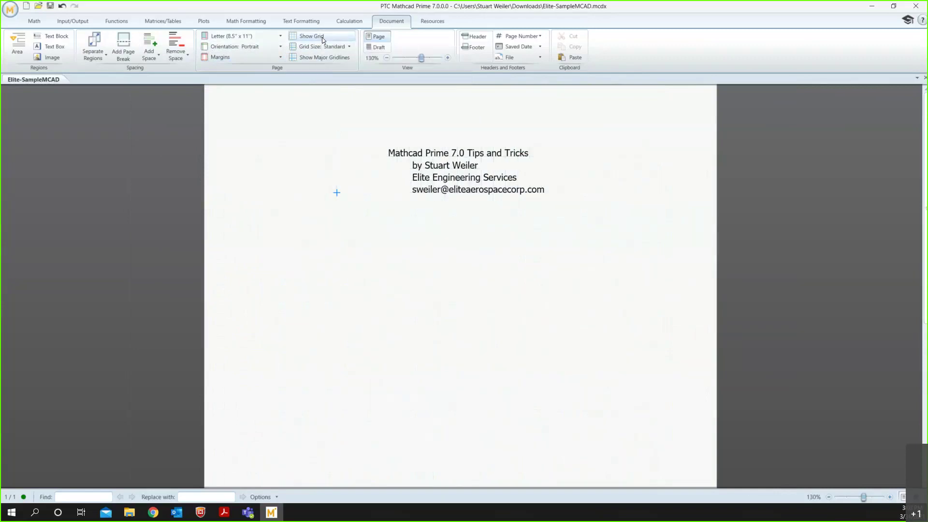
click(322, 37)
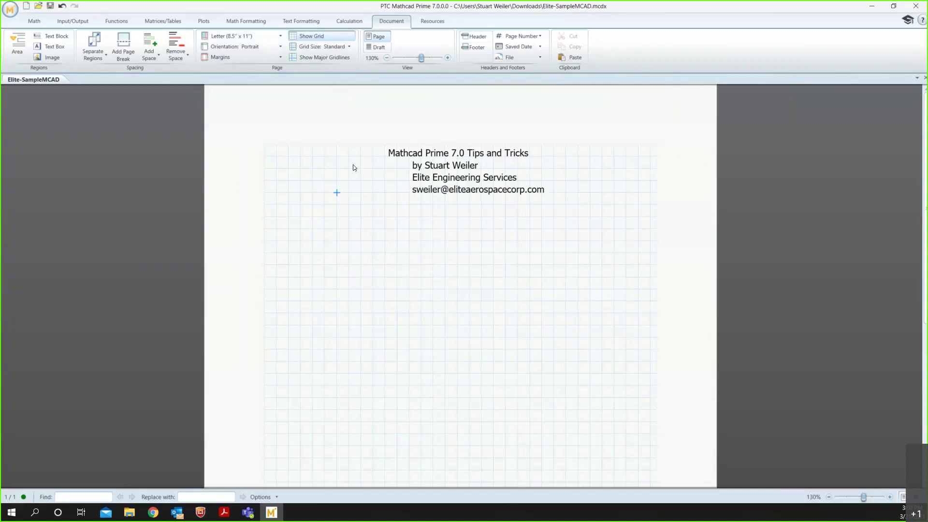
click(298, 37)
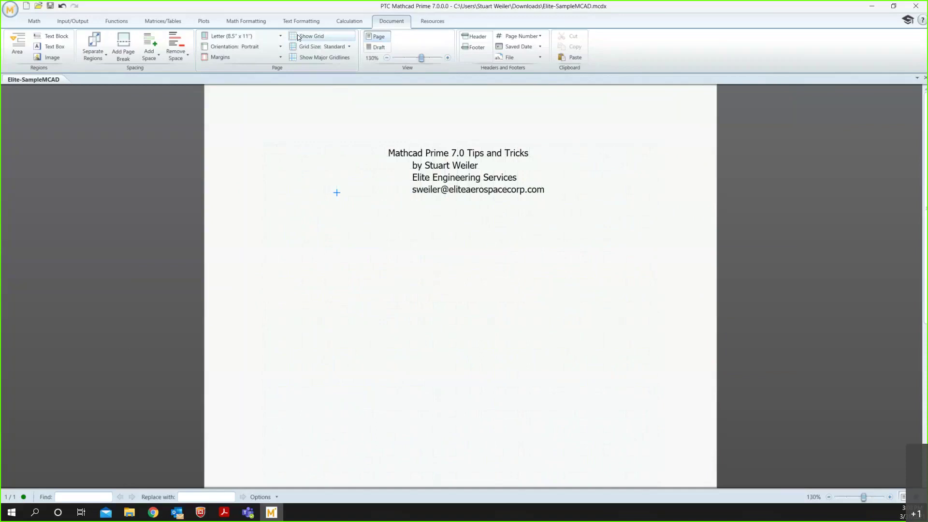
click(298, 37)
- Set the grid size to Standard after trying Fine, and turn on major gridlines
click(348, 47)
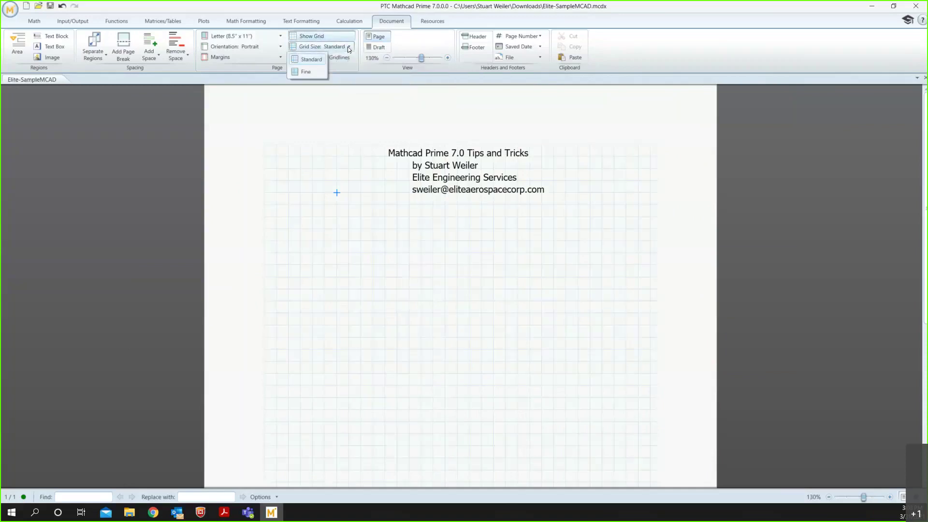
click(304, 71)
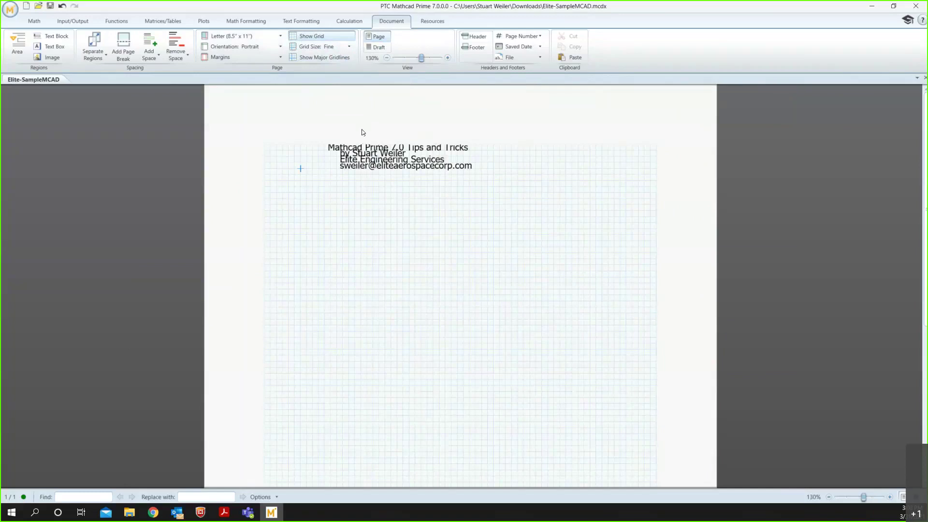
click(350, 49)
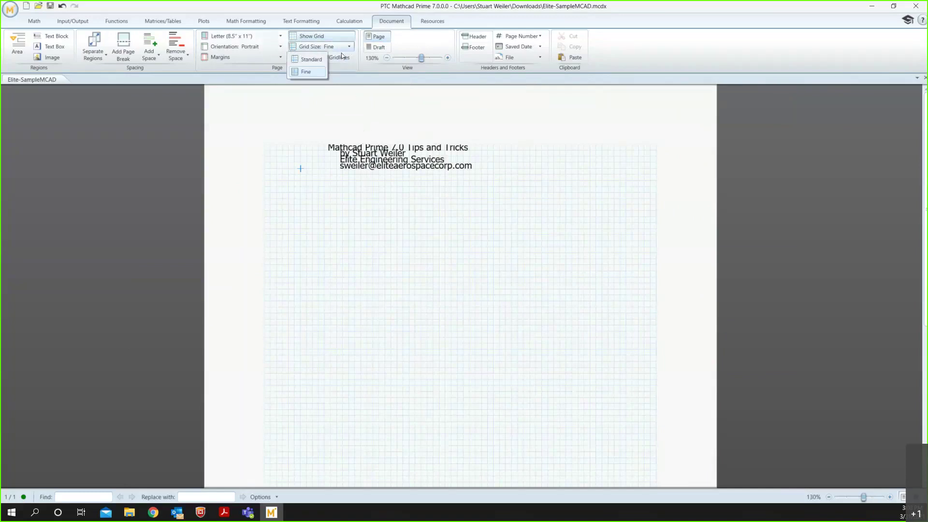
click(314, 60)
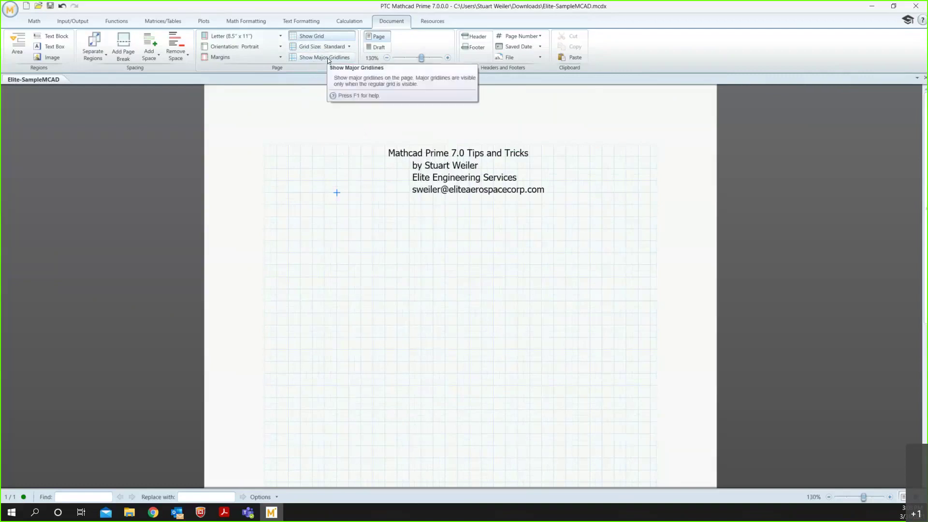
click(327, 59)
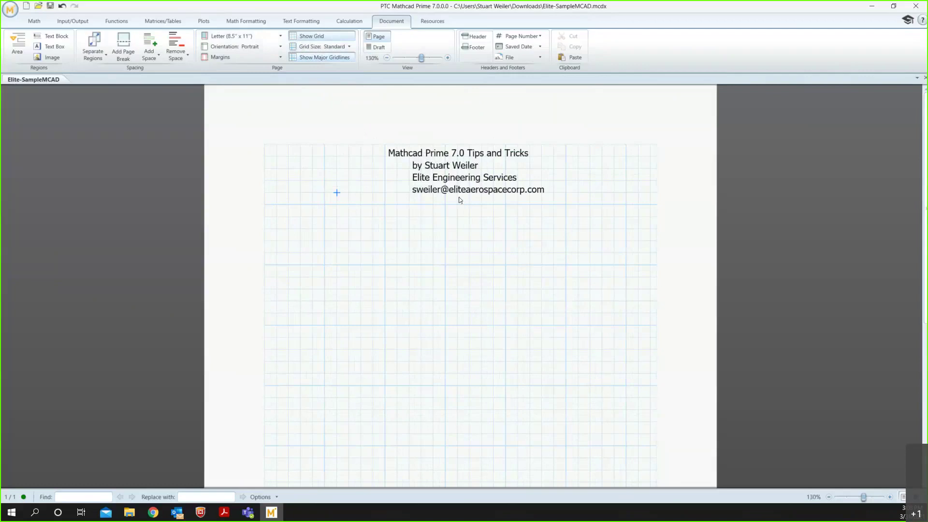
click(315, 39)
click(315, 39)
- Start editing the footer and insert the page number as 'Page 1'
scroll(576, 260, down, 5)
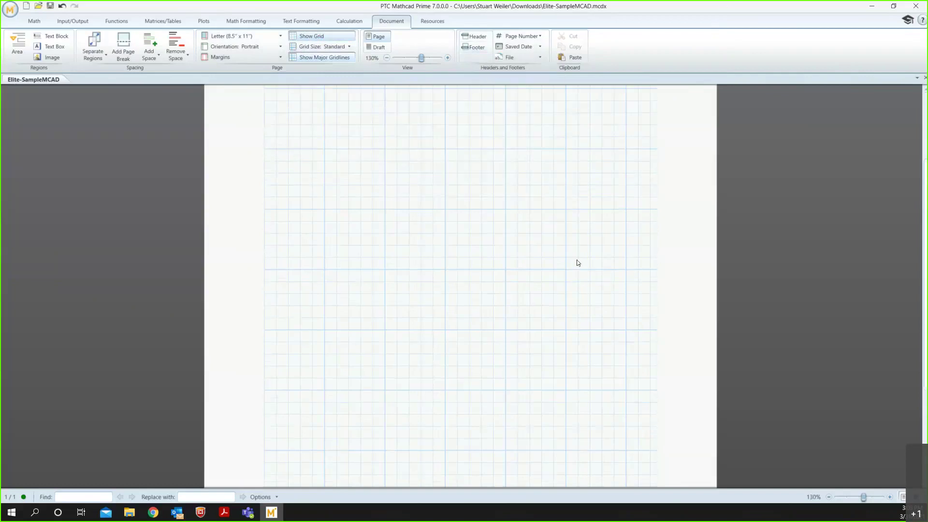
click(465, 48)
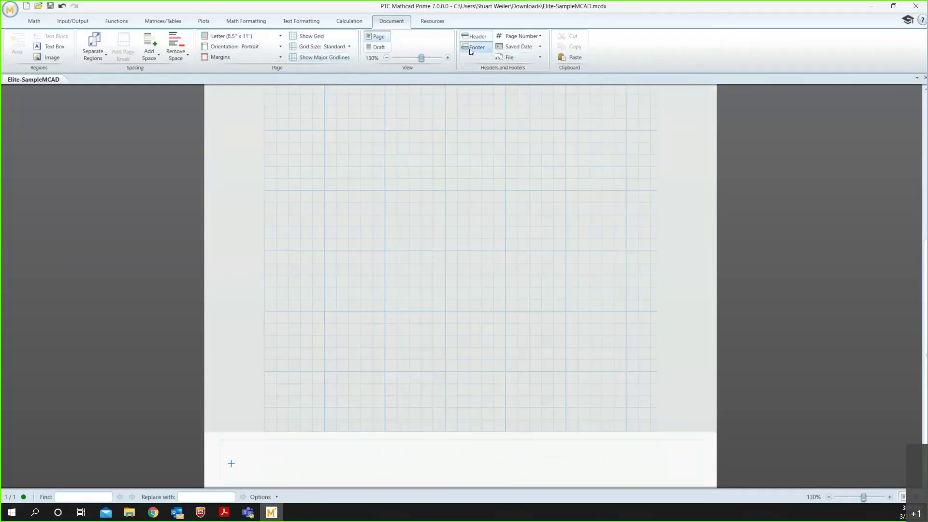
click(543, 38)
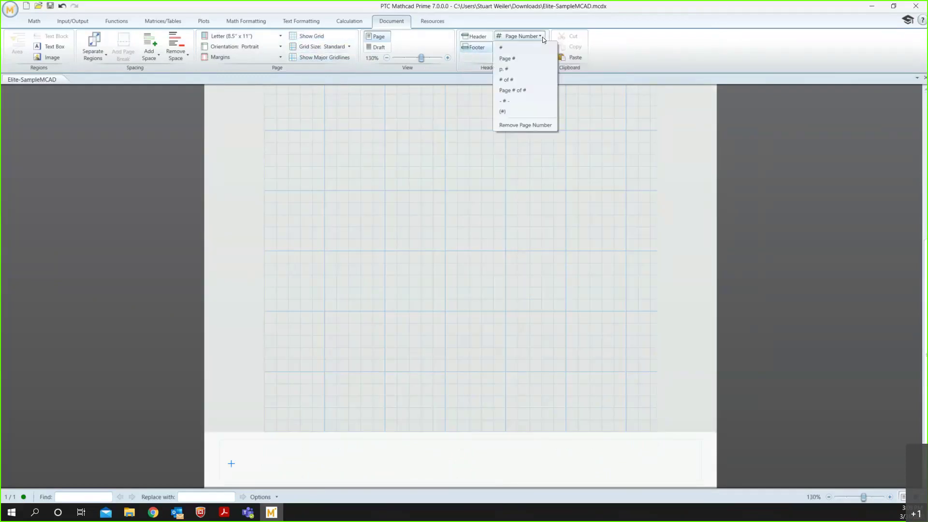
click(515, 57)
- Insert the saved date in mm/dd/yyyy format at the footer's centre
click(334, 463)
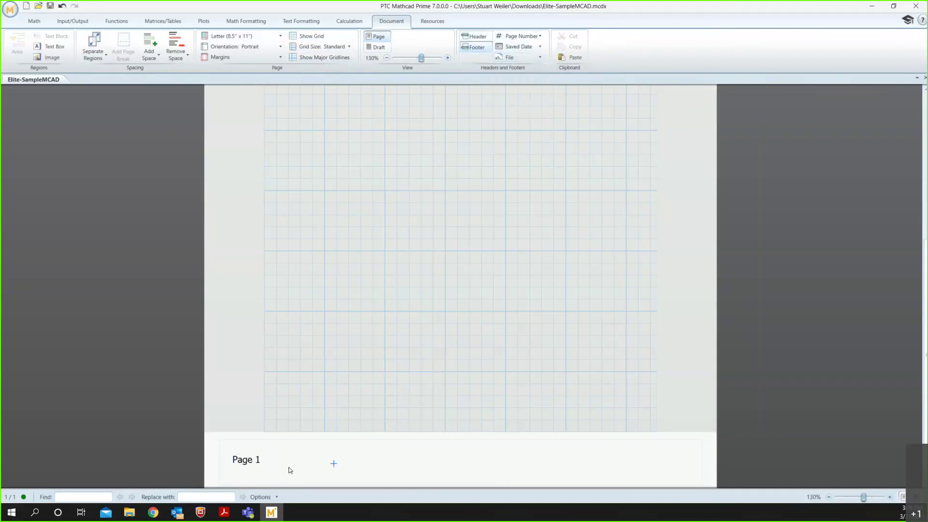
click(443, 458)
click(536, 47)
click(514, 59)
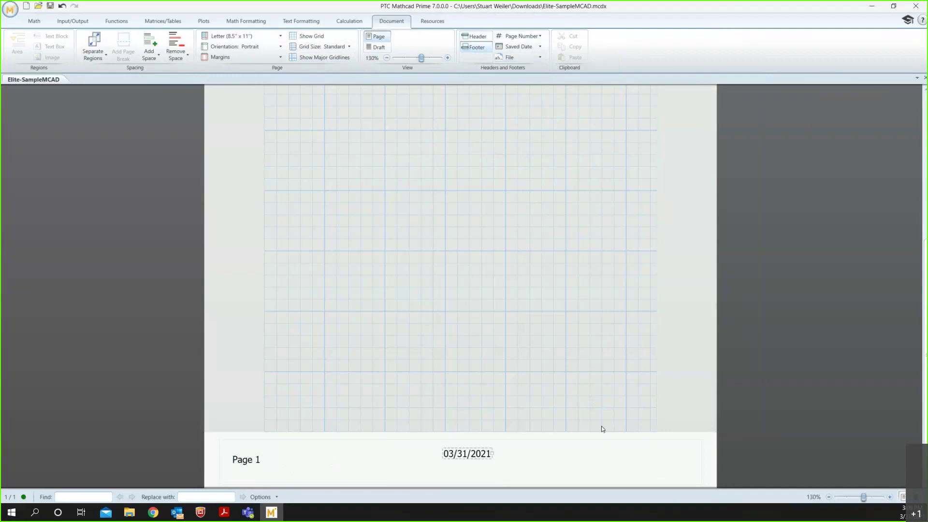
- Add the file name Elite-SampleMCAD.mcdx at the footer's right side, fitted inside
click(628, 451)
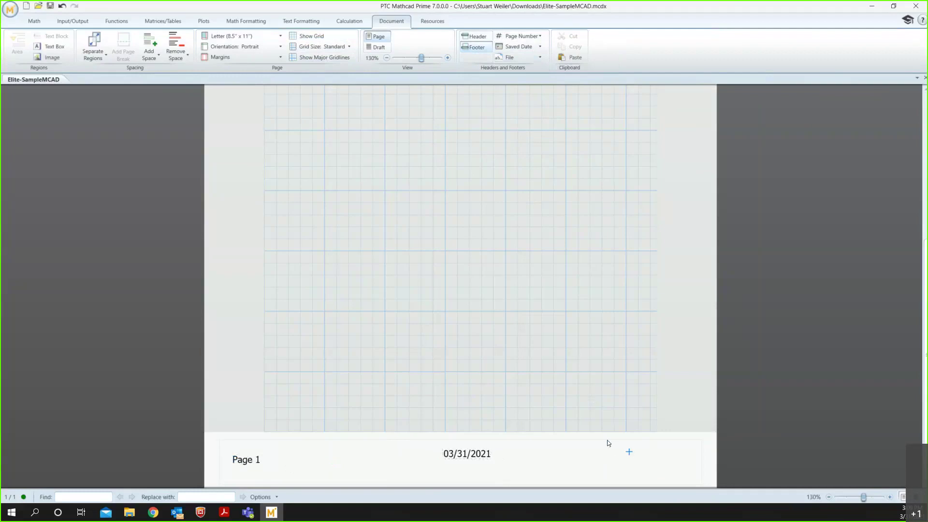
click(540, 58)
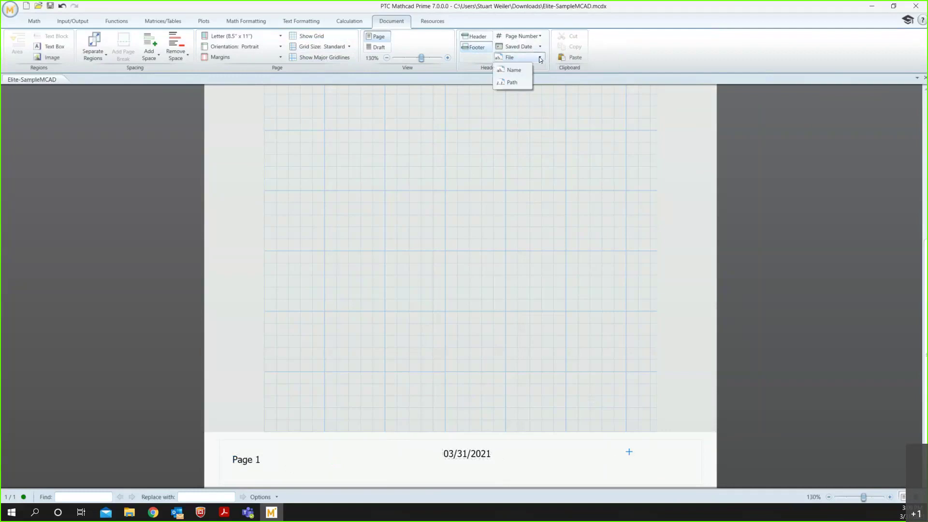
click(511, 70)
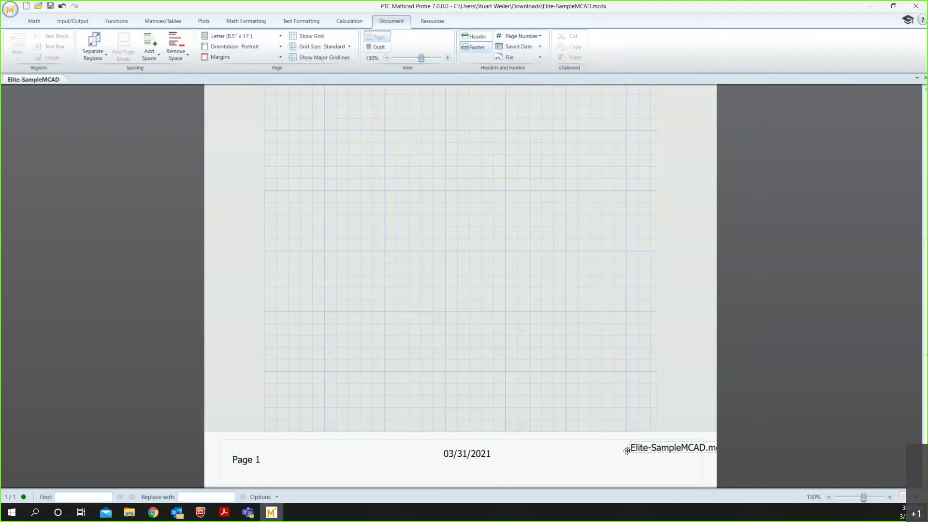
drag(627, 451, 593, 458)
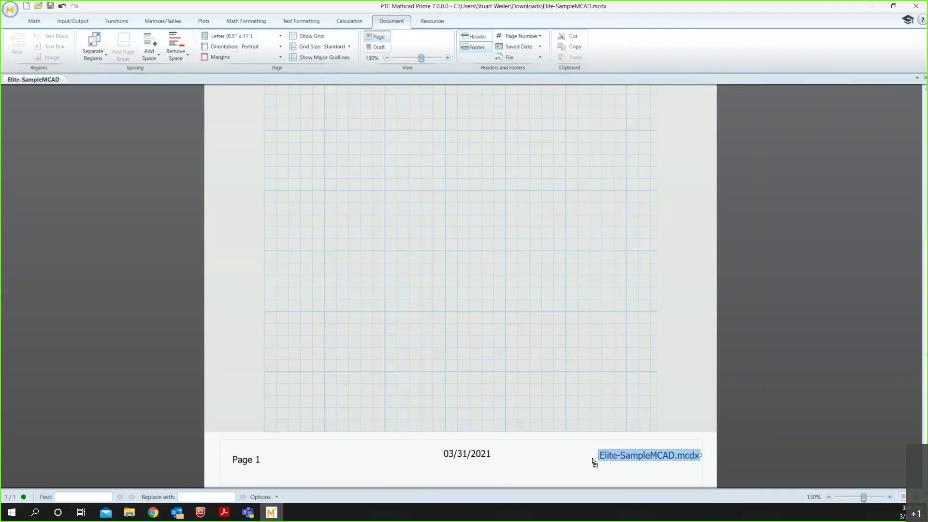
click(474, 296)
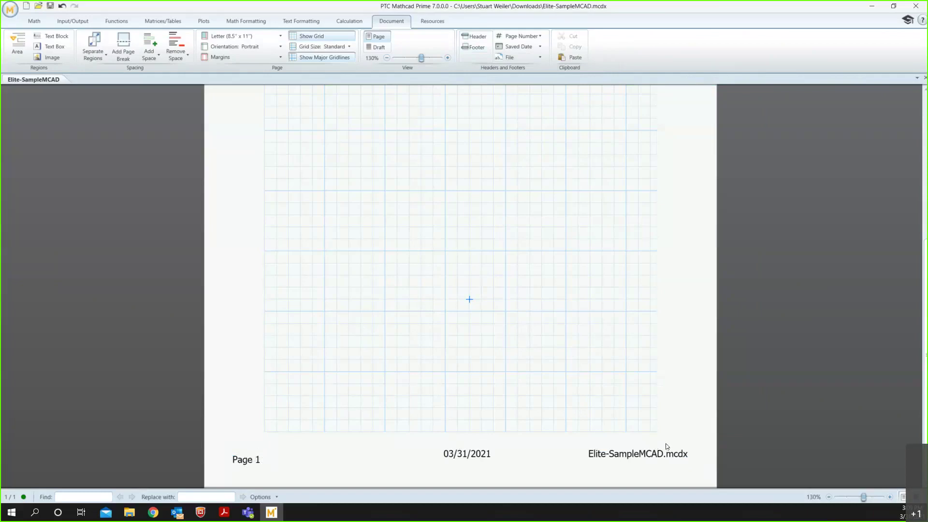
click(475, 43)
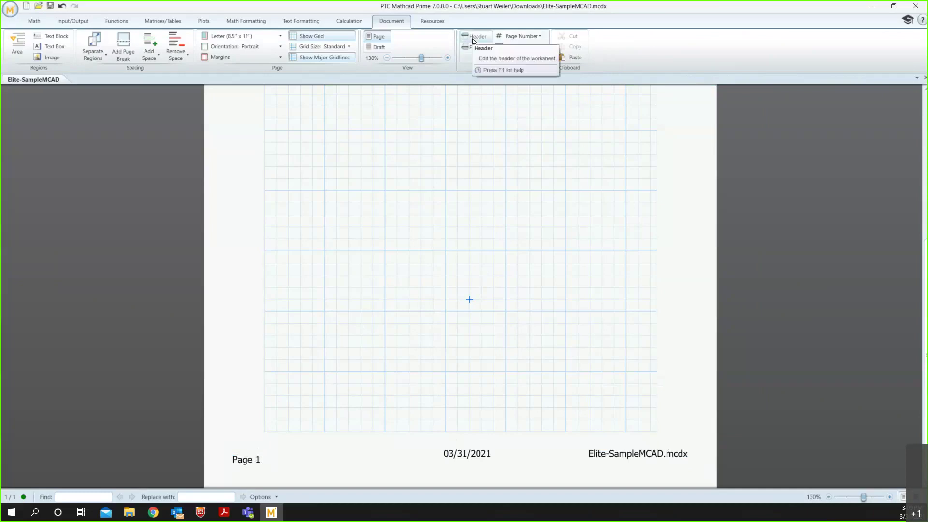
click(529, 218)
scroll(541, 238, up, 5)
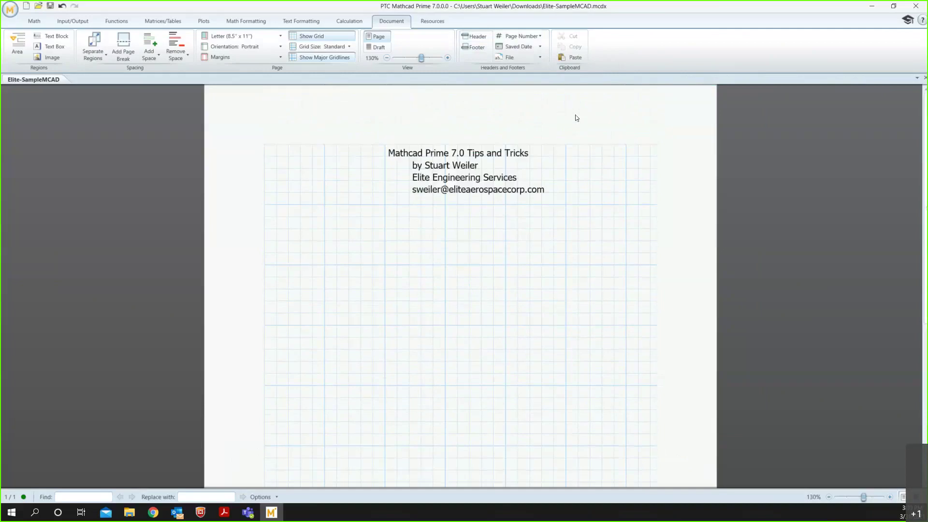
scroll(549, 199, down, 5)
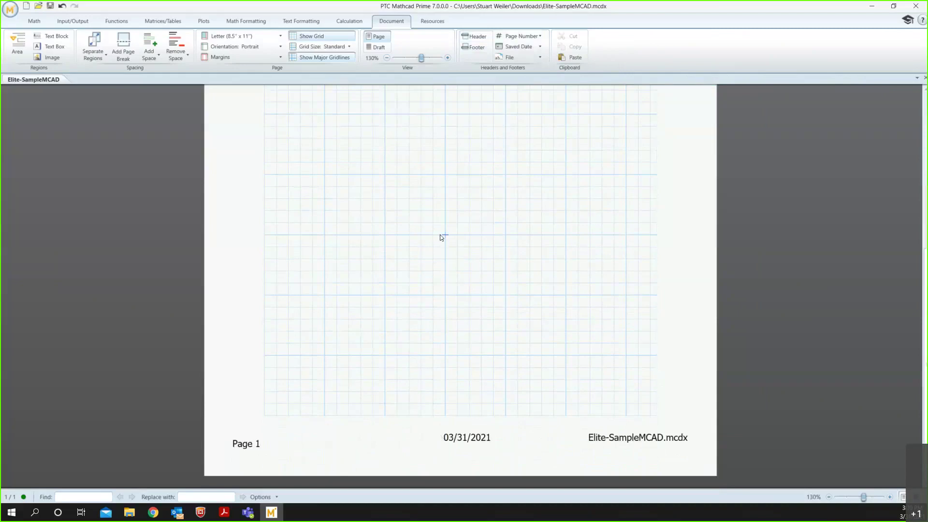
scroll(441, 237, up, 5)
scroll(440, 237, up, 1)
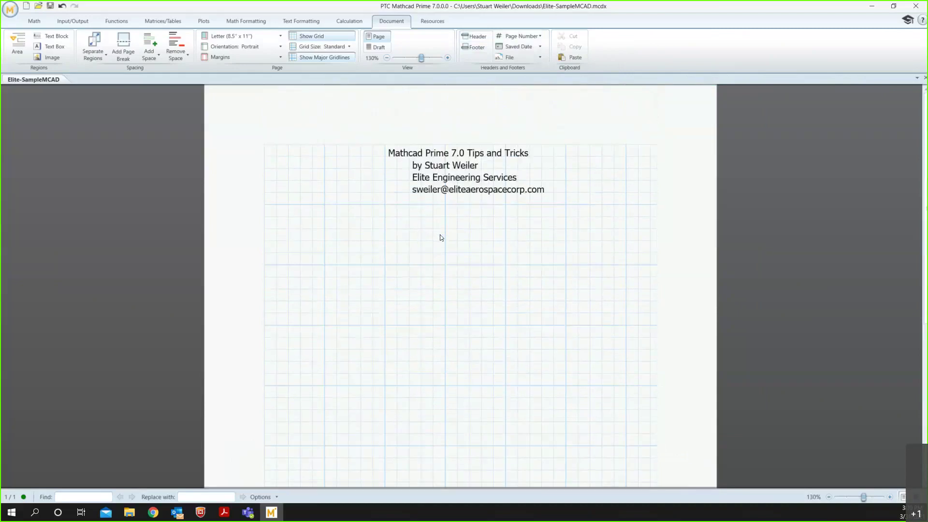